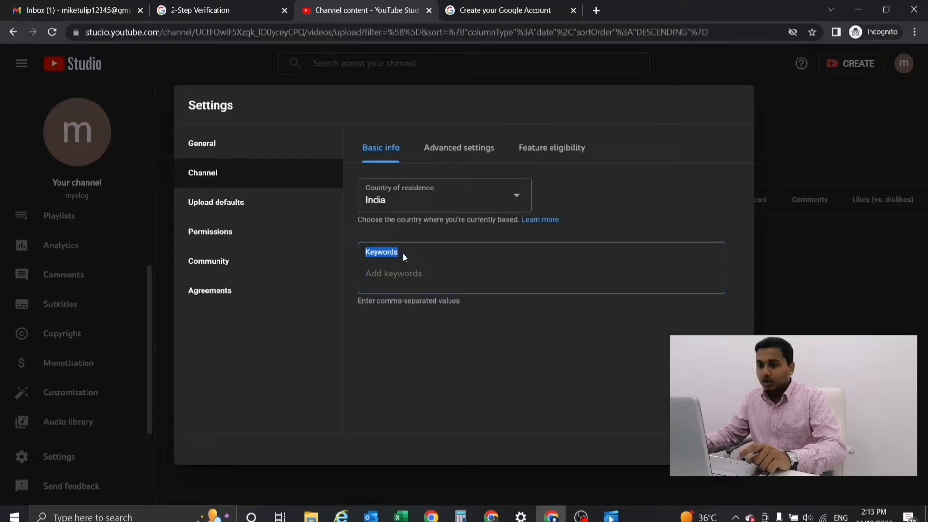
- Add the channel keywords "vlogs", "food vlogs", "travel vlogs" and "how to" in the basic channel settings
click(391, 282)
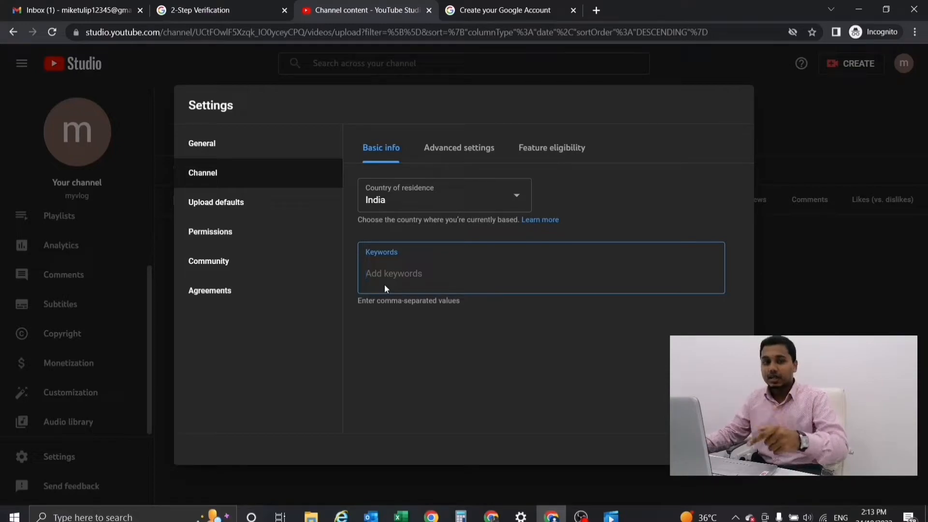
text(vlo)
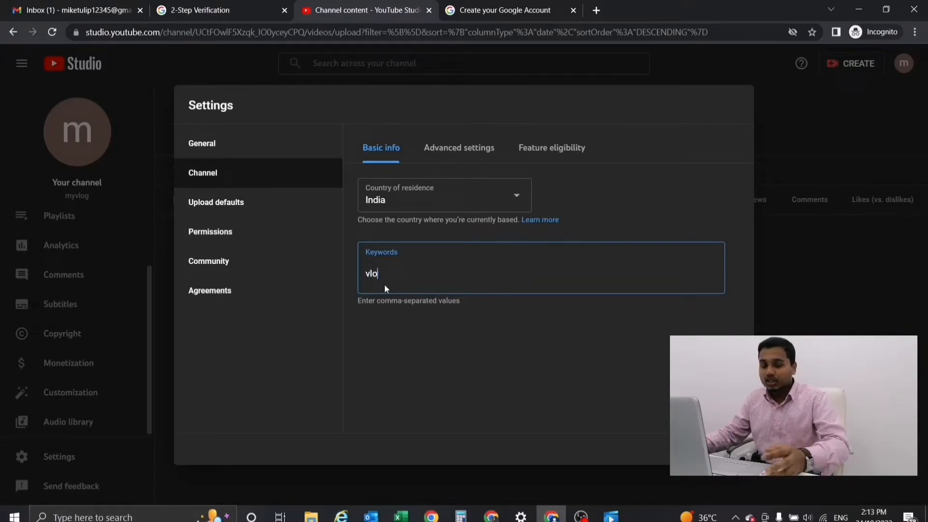
text(gs)
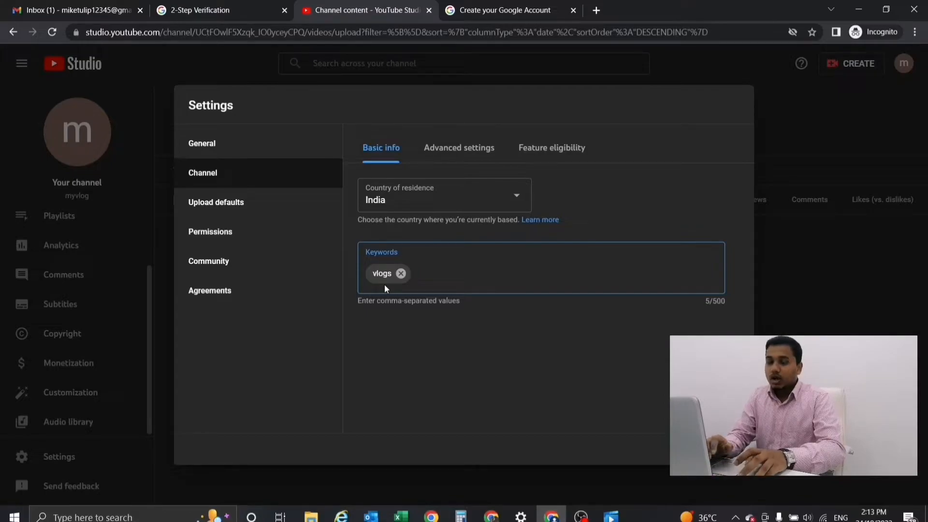
text(,food vlogs)
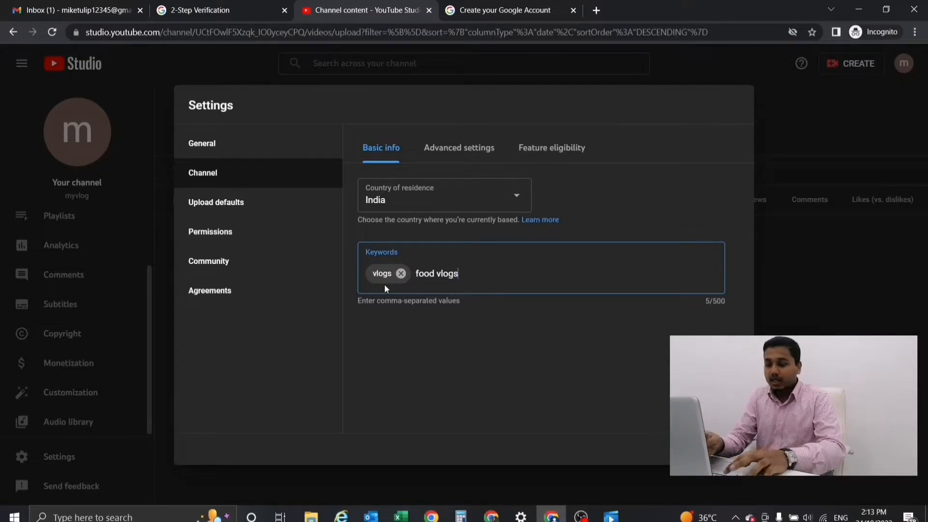
text(,tra)
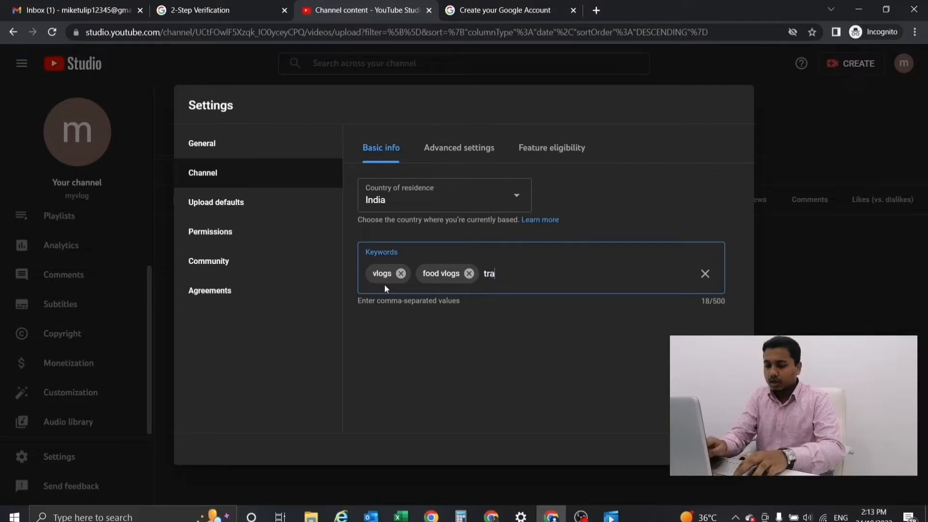
text(vel vlogs,)
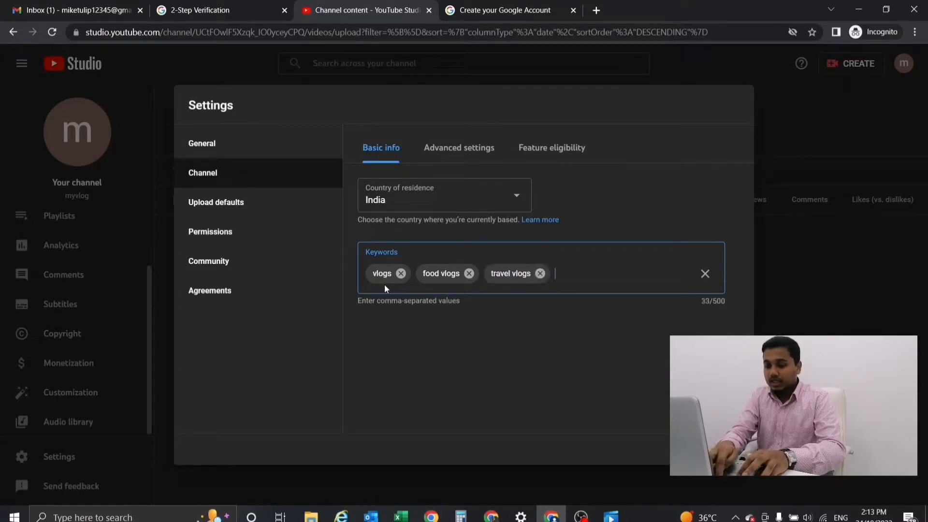
text(how)
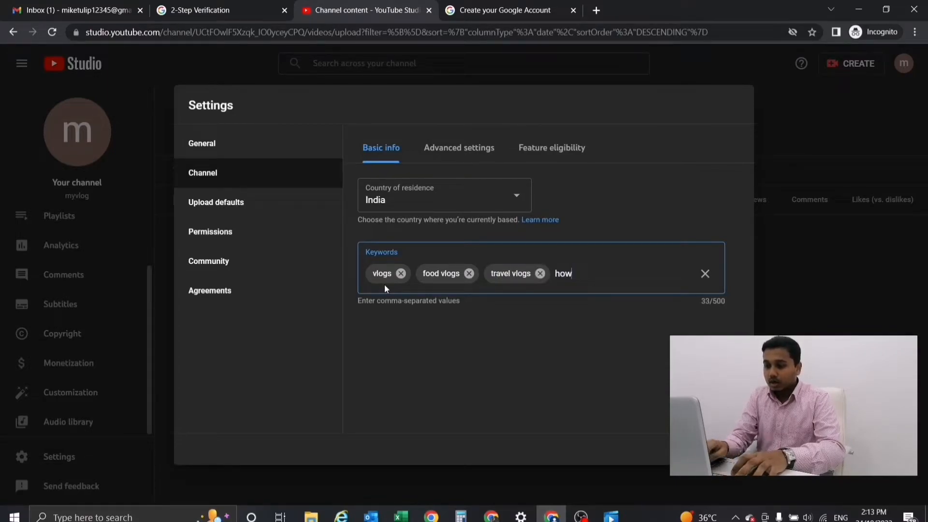
text( to,)
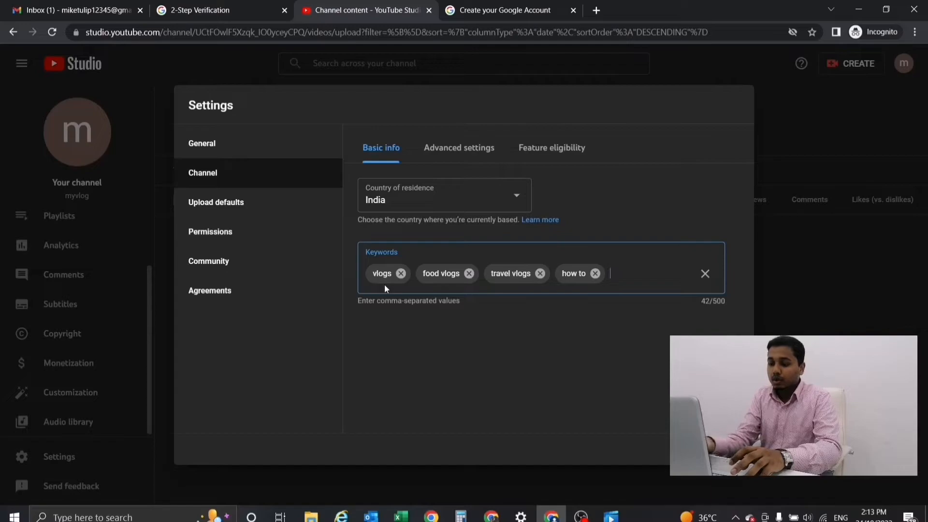
- Add the channel keywords "myvlog" and "travel vlog myvlog", and save the settings
text(my)
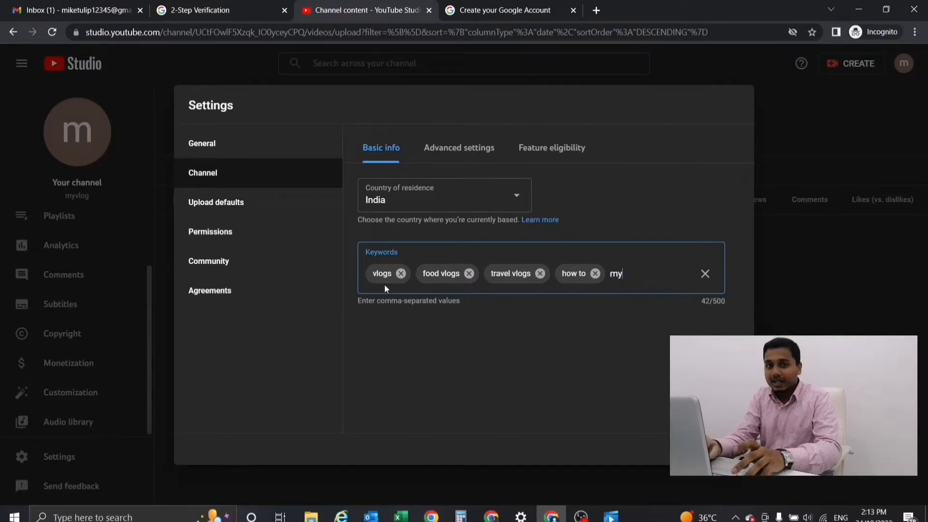
text(vlog,)
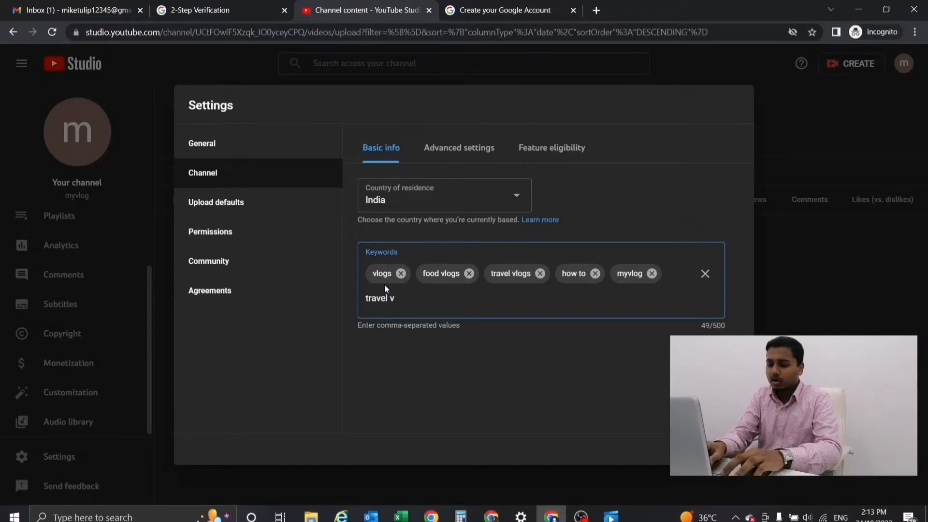
text(travel vlog myvlog)
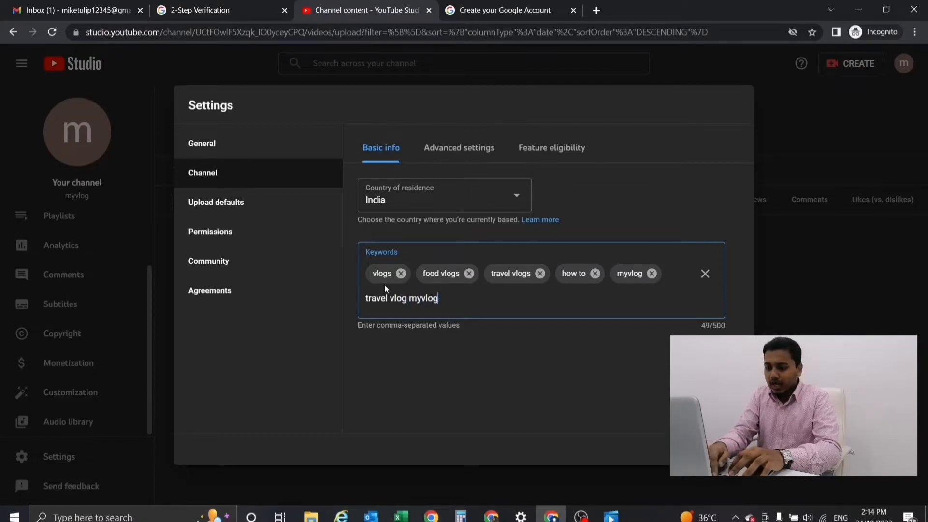
key(Return)
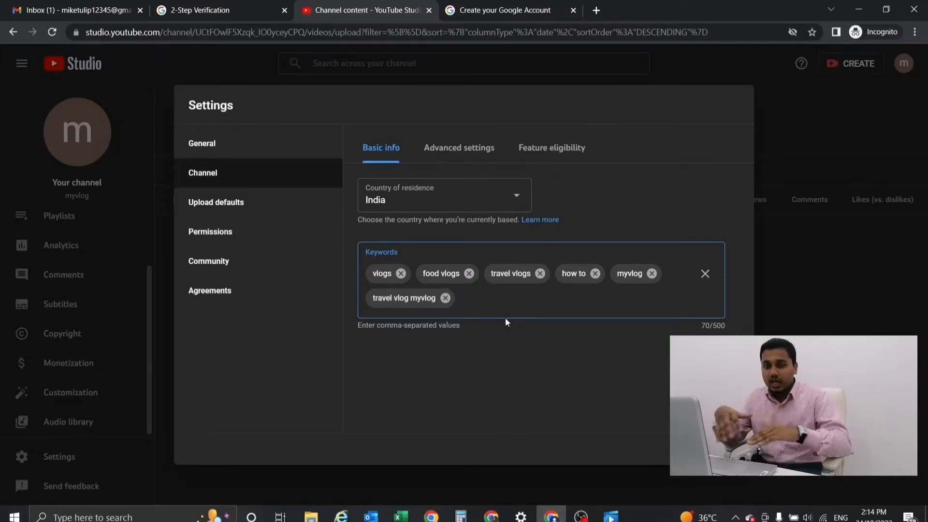
click(723, 448)
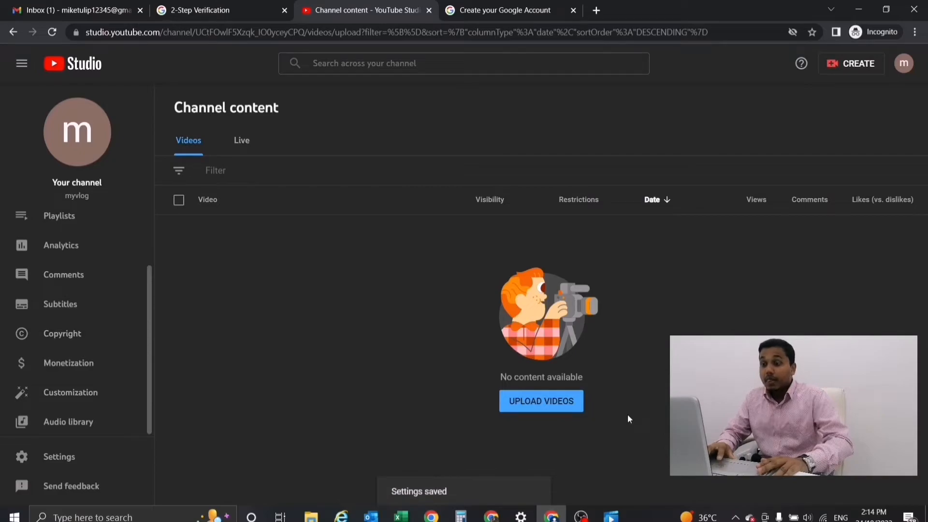
- Start a new video upload and open the file selection dialog
click(839, 65)
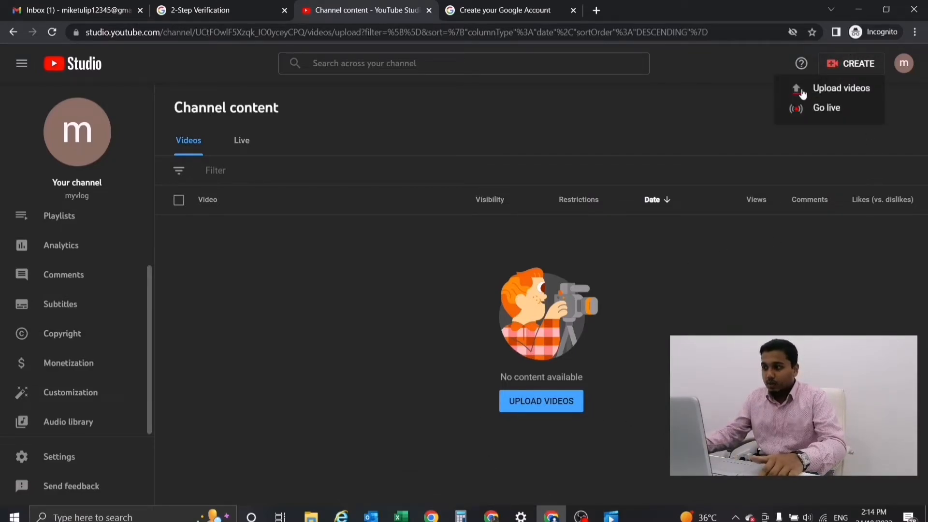
click(802, 90)
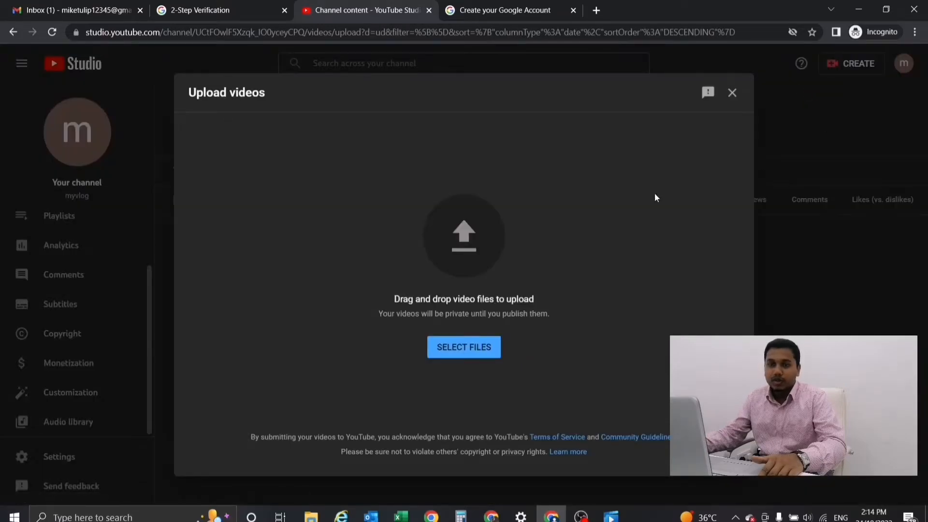
click(444, 350)
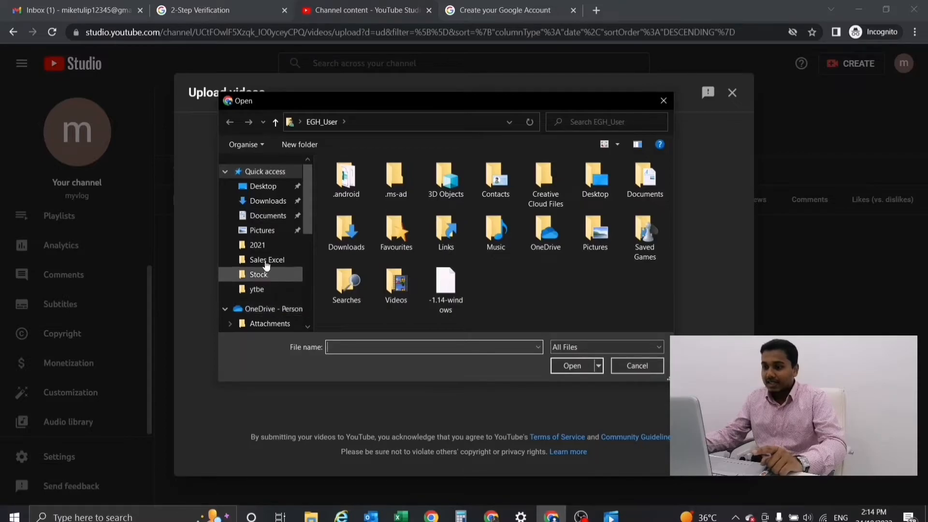
- Look through the Downloads folder for a video file to upload
click(269, 216)
click(269, 203)
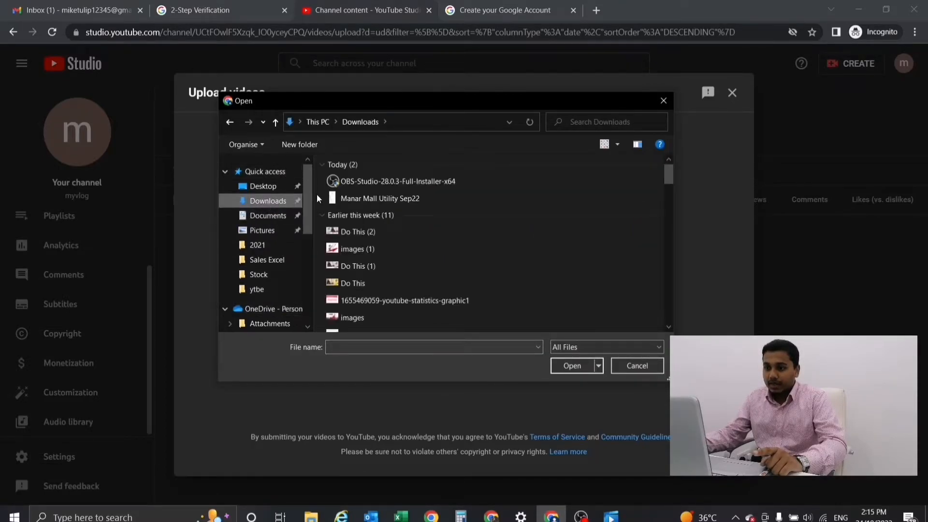
scroll(365, 232, down, 3)
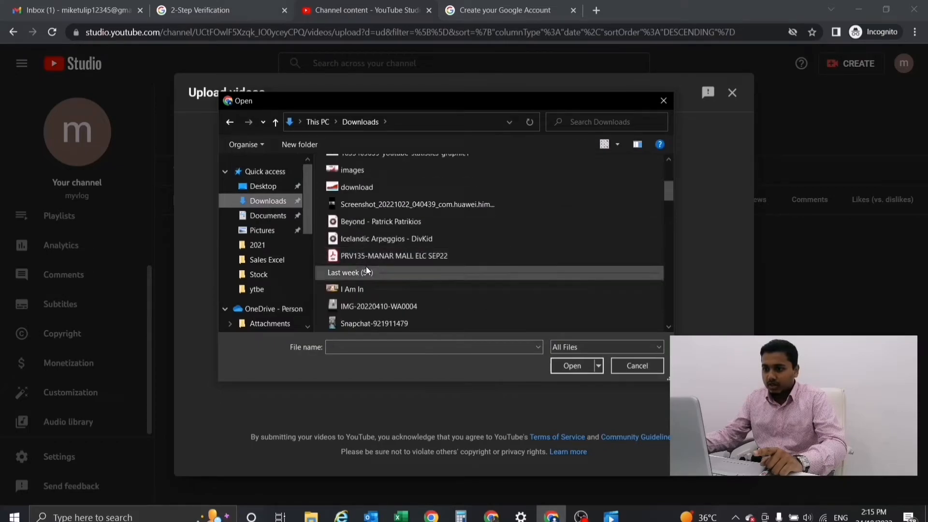
scroll(363, 294, down, 2)
scroll(367, 263, down, 6)
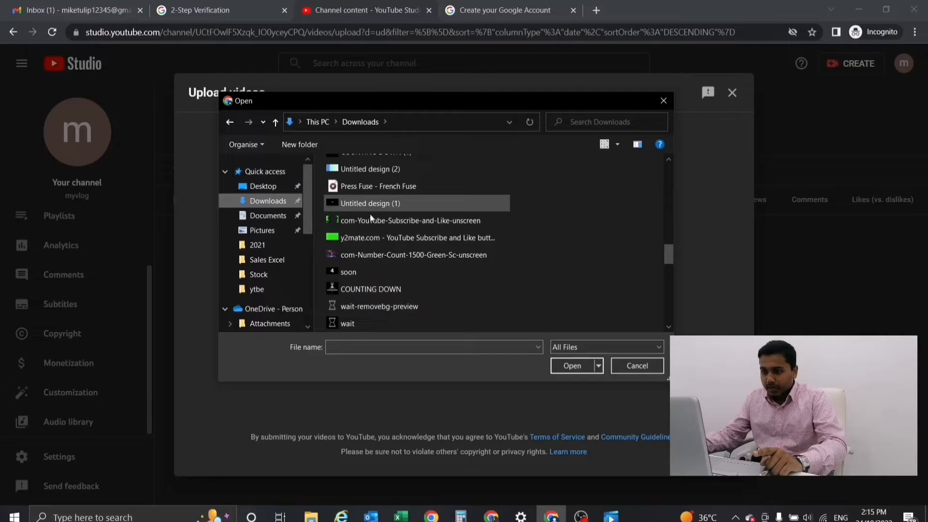
scroll(373, 256, down, 2)
scroll(372, 255, down, 2)
scroll(364, 253, up, 2)
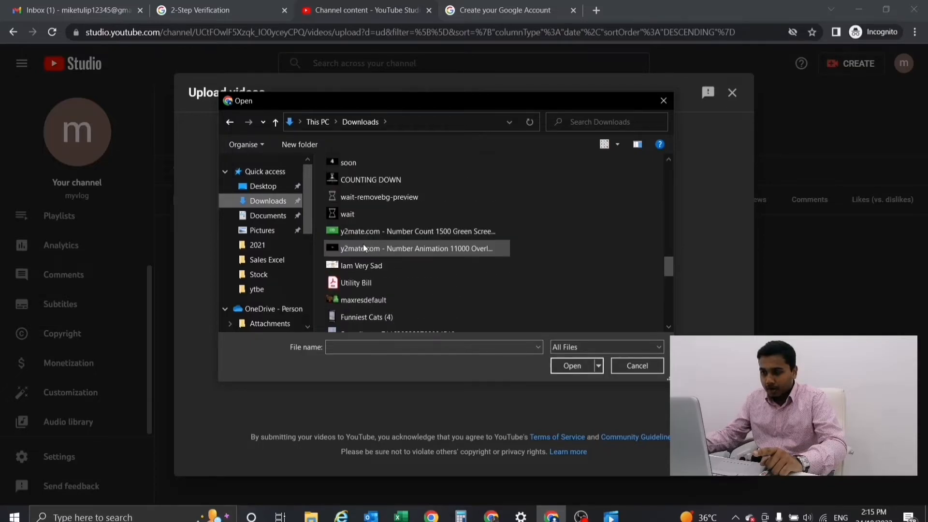
scroll(364, 245, down, 2)
scroll(362, 253, down, 5)
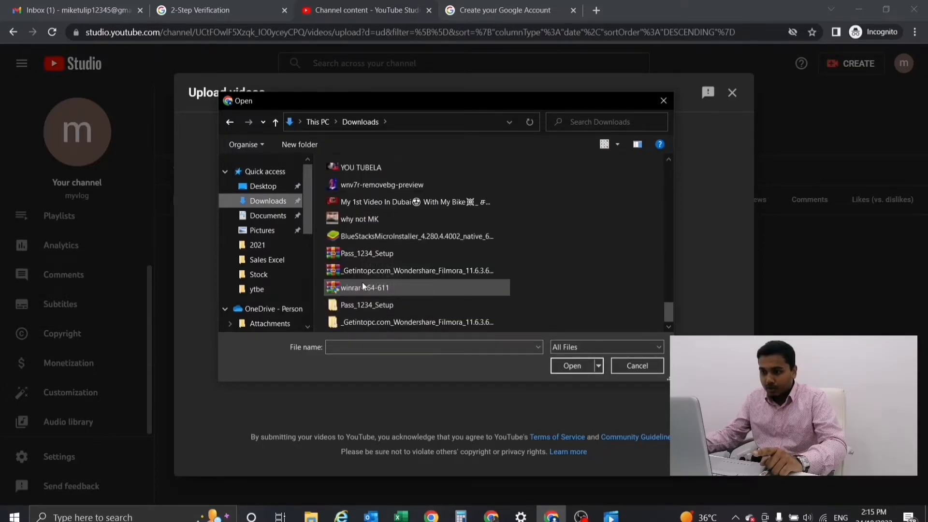
- Go to New Volume (D:) and open VOLUME E, New folder, its inner New folder, NO1, New folder, and ourpage46 in succession
scroll(274, 290, down, 4)
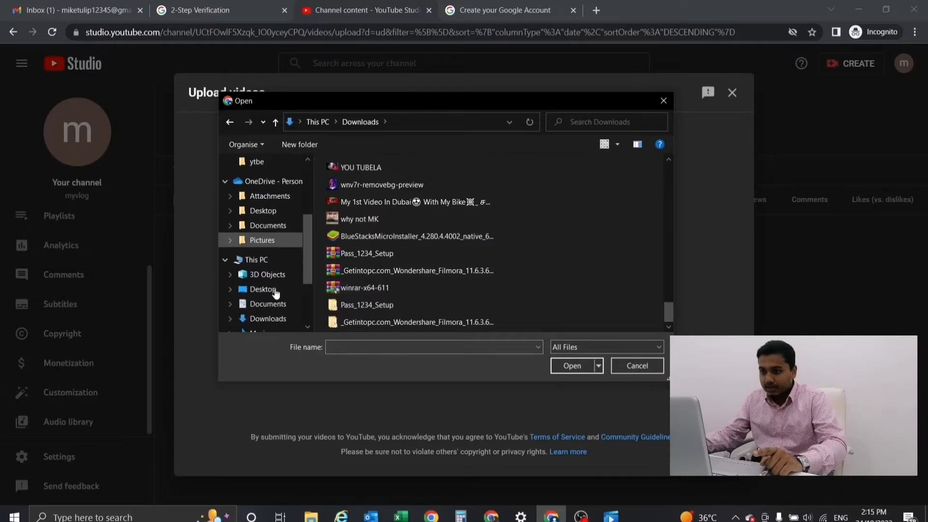
scroll(271, 314, down, 1)
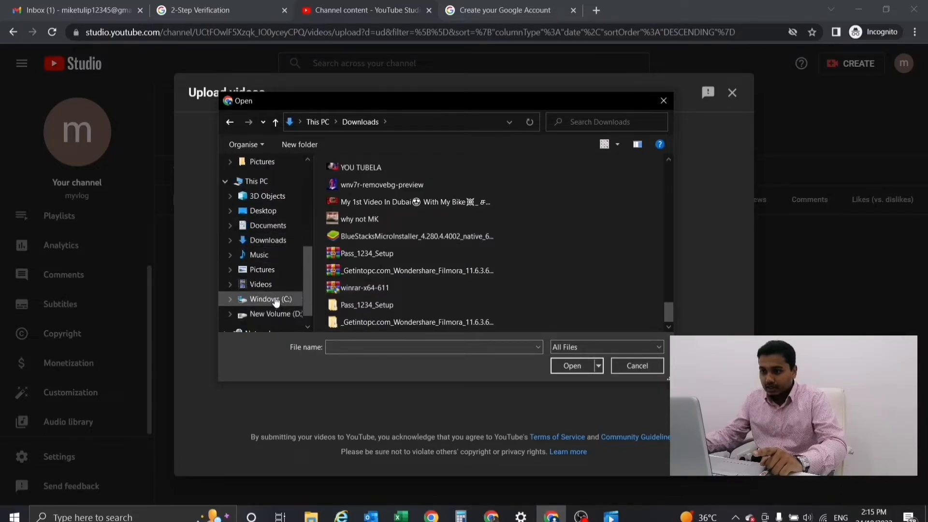
click(273, 314)
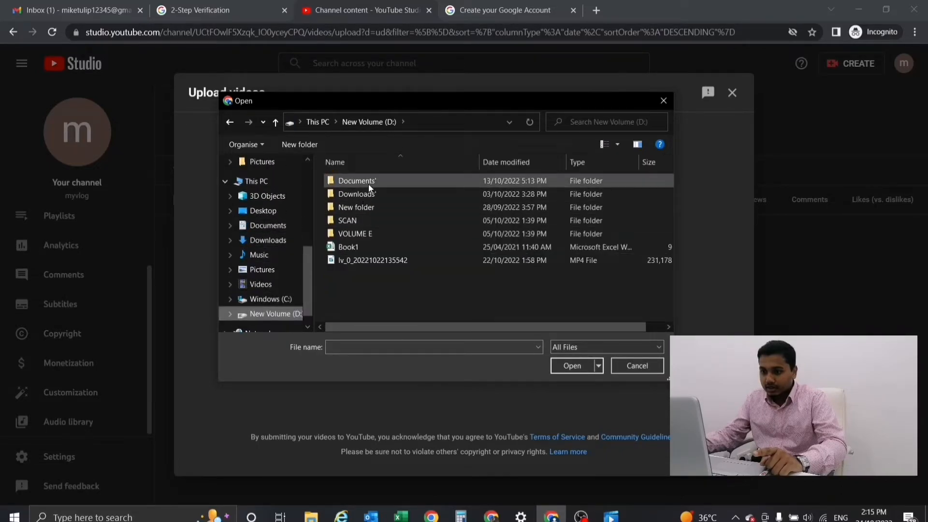
double_click(352, 233)
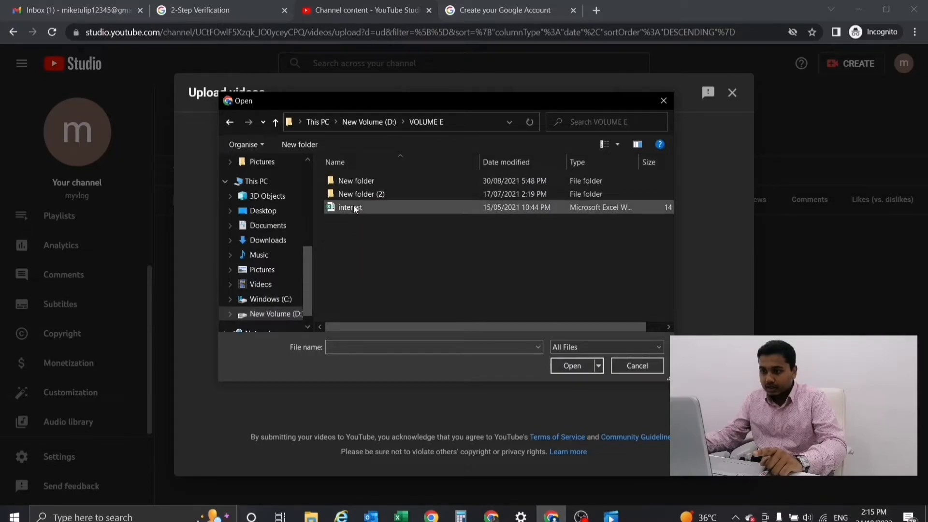
double_click(353, 181)
double_click(357, 198)
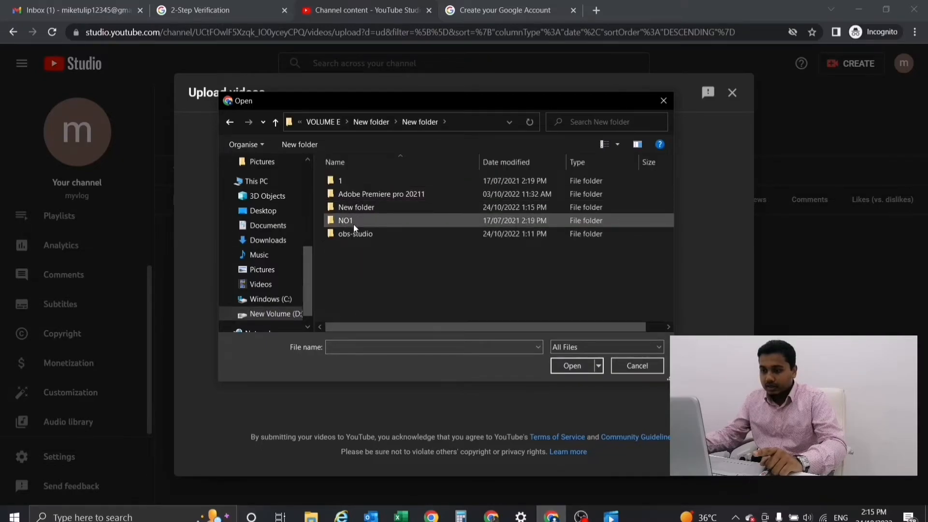
double_click(353, 225)
double_click(351, 193)
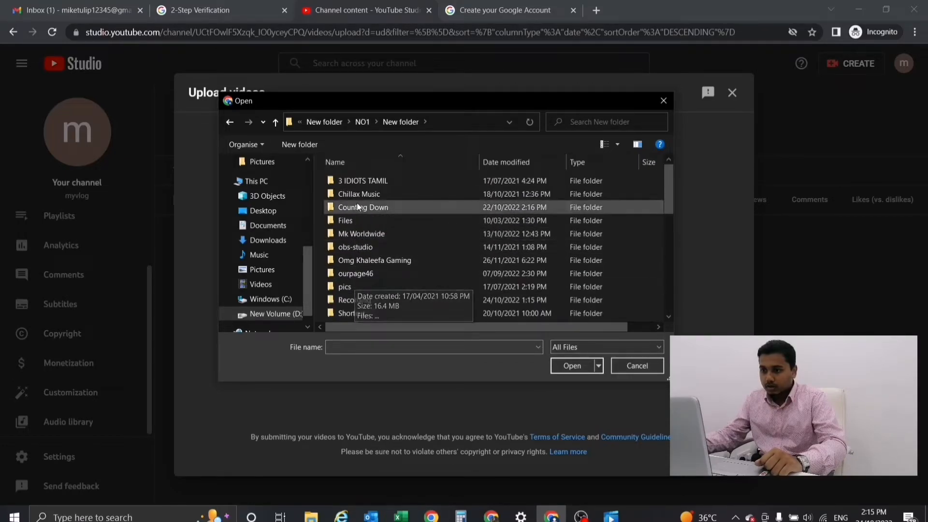
double_click(354, 272)
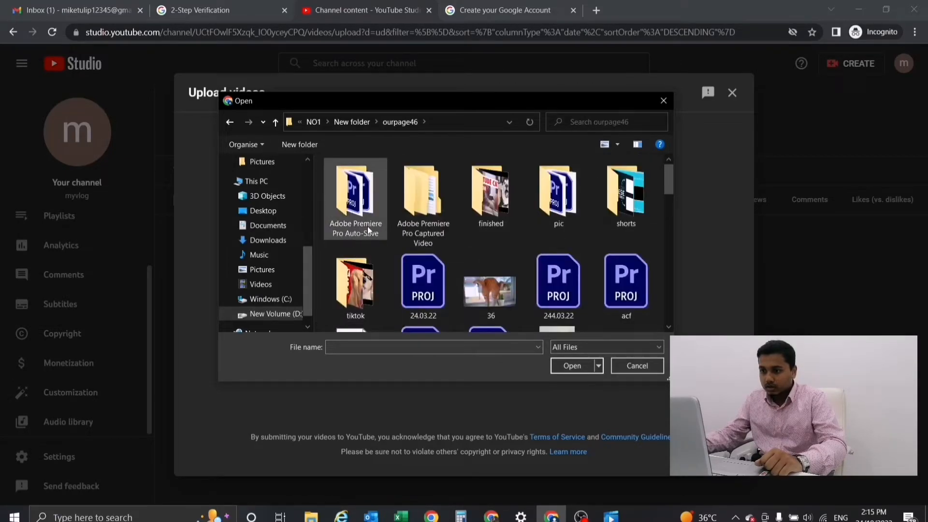
- Upload the video Animals part1.mp4 from the finished folder inside ourpage46
scroll(468, 248, down, 1)
scroll(470, 251, down, 5)
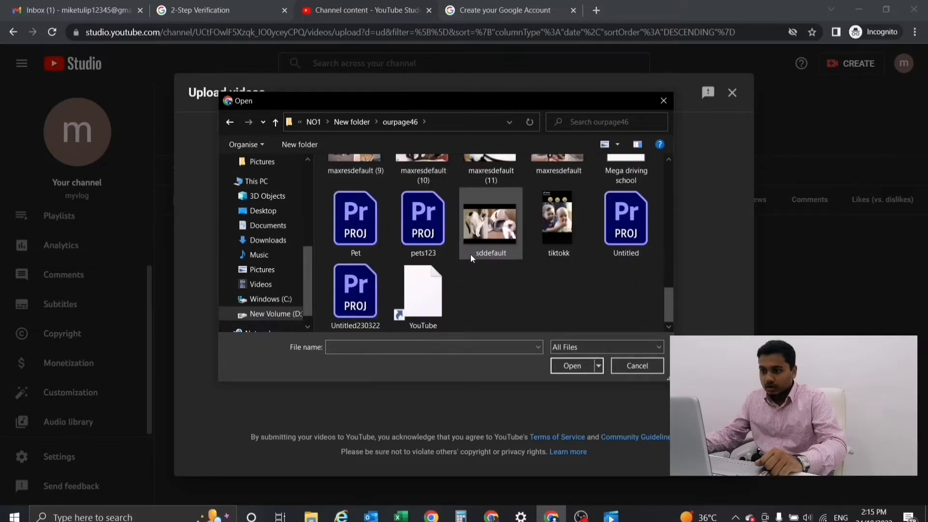
scroll(471, 254, up, 10)
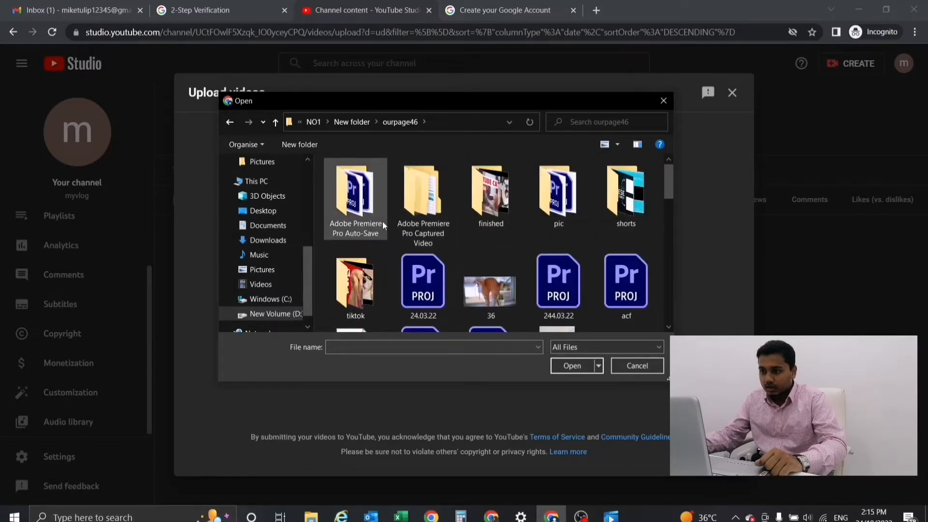
double_click(503, 215)
double_click(361, 194)
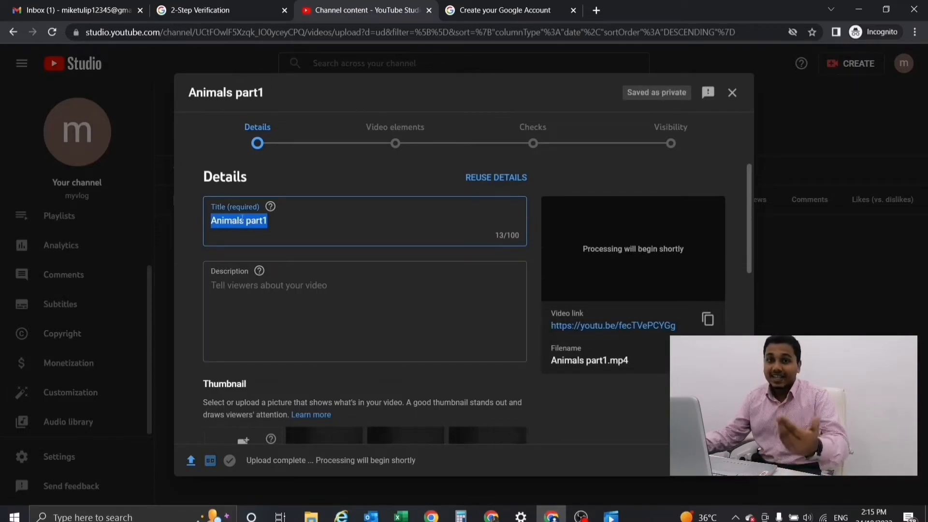
- Replace the uploaded video's title with "my 1st vlog"
key(Tab)
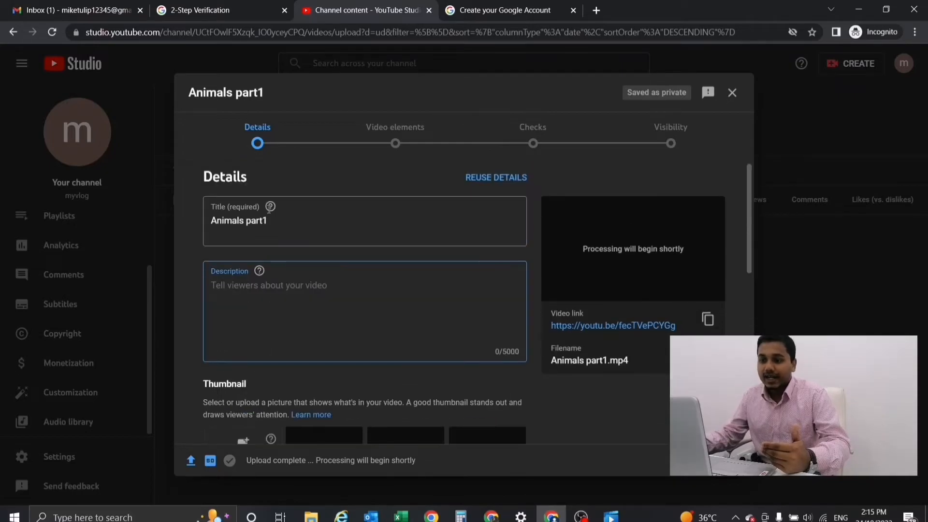
key(shift+Tab)
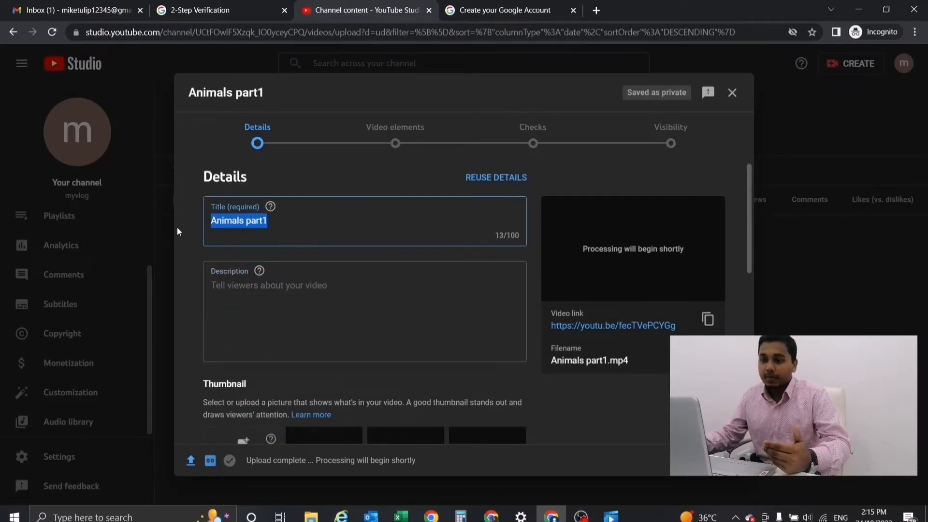
text(vlo)
key(BackSpace)
key(BackSpace)
key(BackSpace)
text(m)
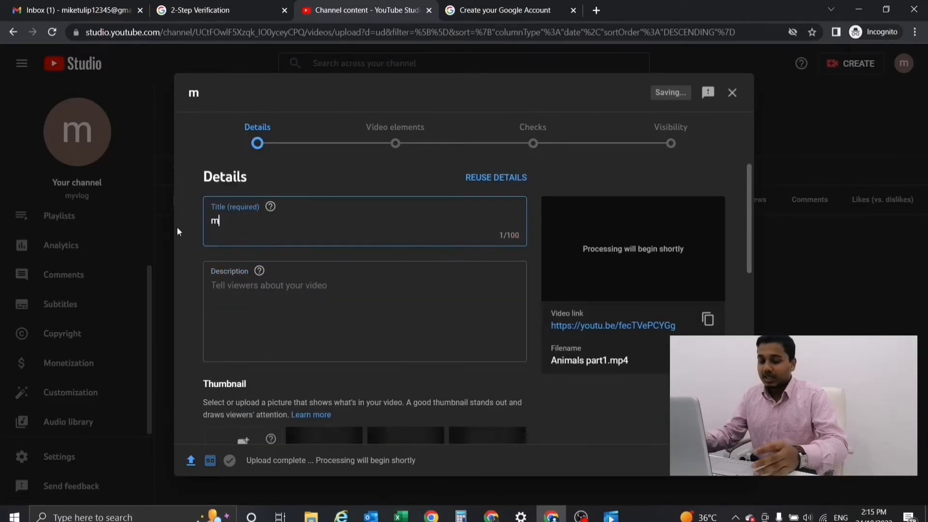
text(y 1st vlog)
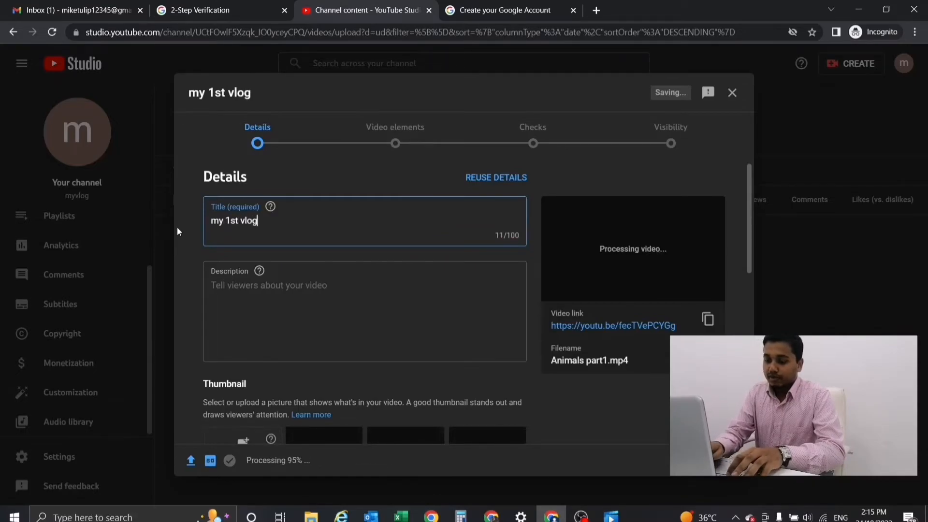
- Leave the description empty and mark the video's audience as "No, it's not made for kids"
key(Tab)
key(Tab)
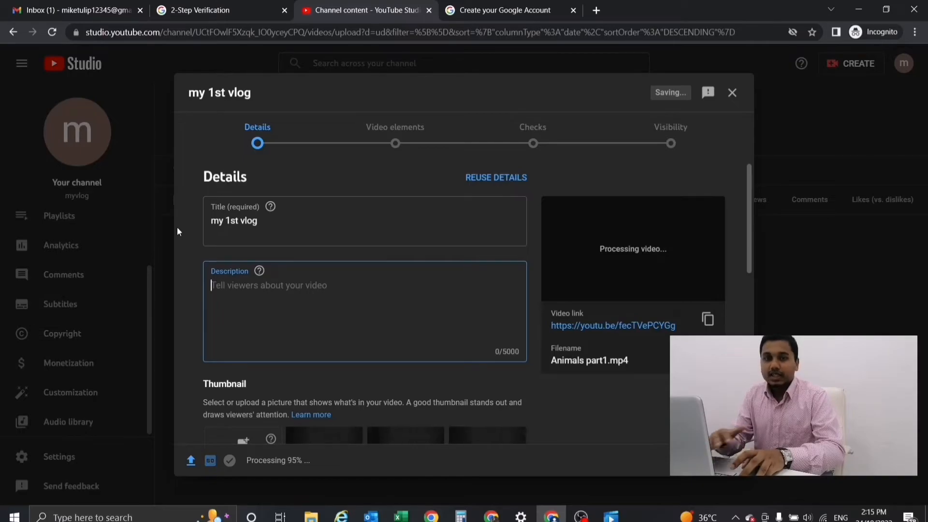
scroll(219, 283, down, 3)
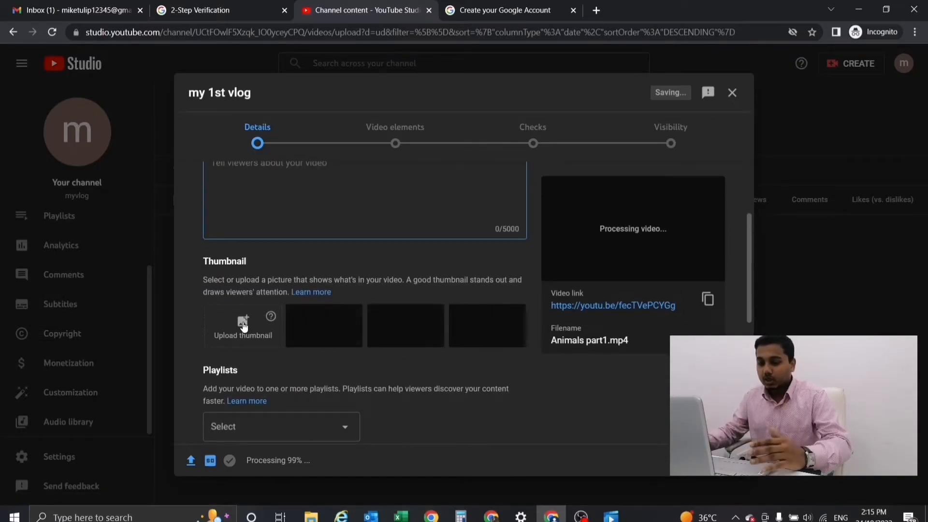
scroll(249, 347, down, 4)
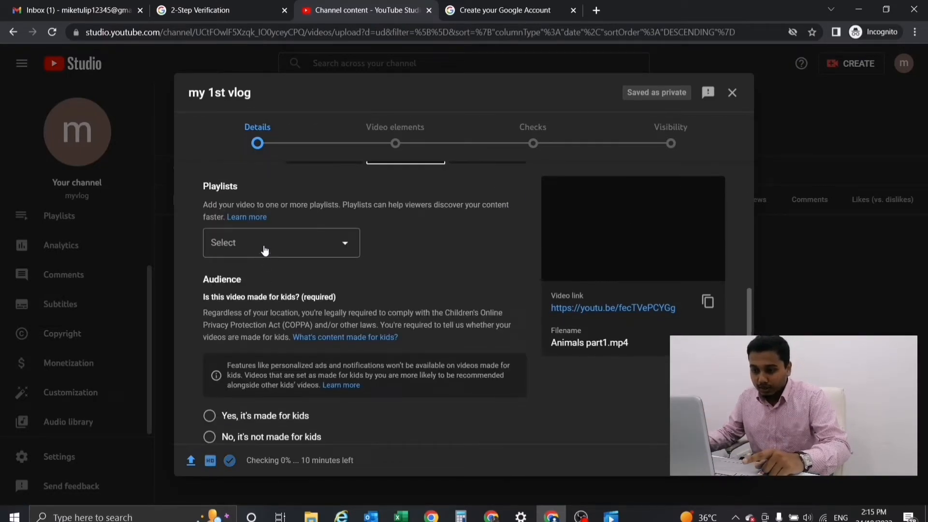
scroll(257, 290, down, 2)
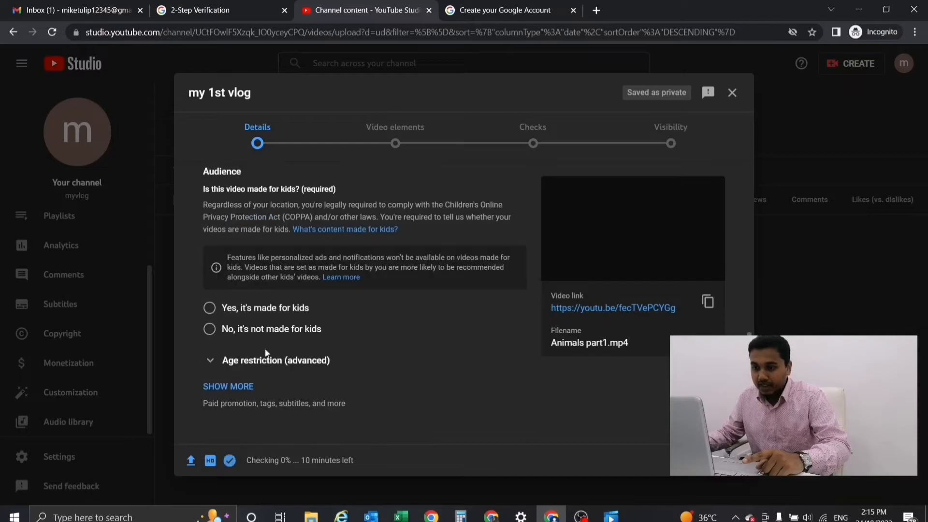
click(250, 329)
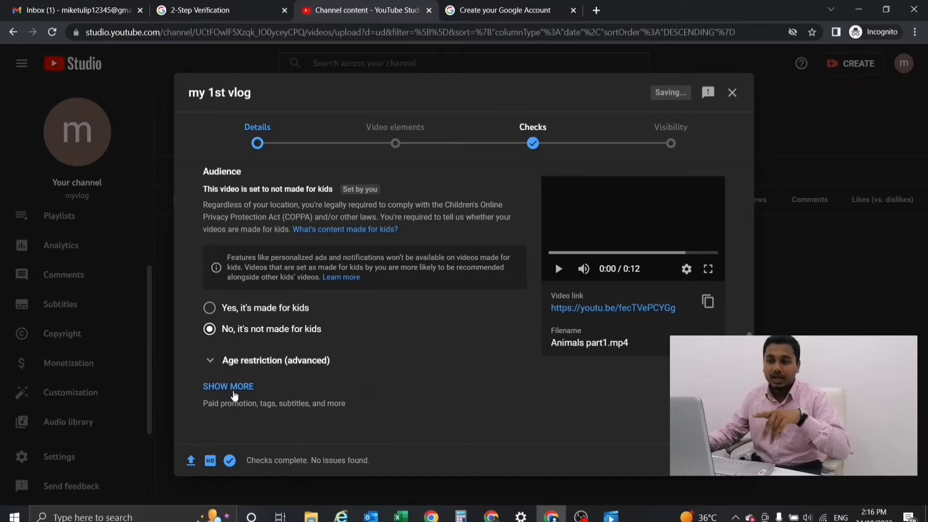
- Reveal the video's additional detail settings and add the tag "funny pets"
click(235, 393)
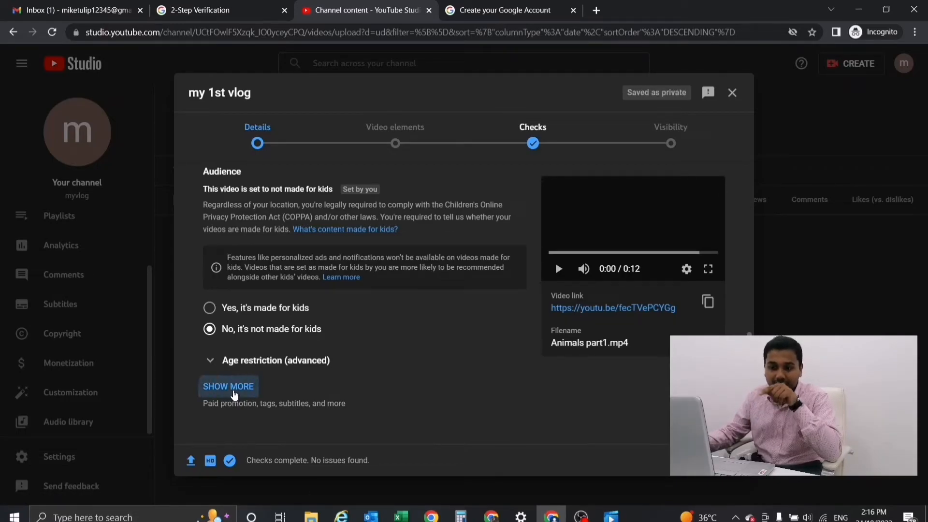
scroll(236, 391, down, 10)
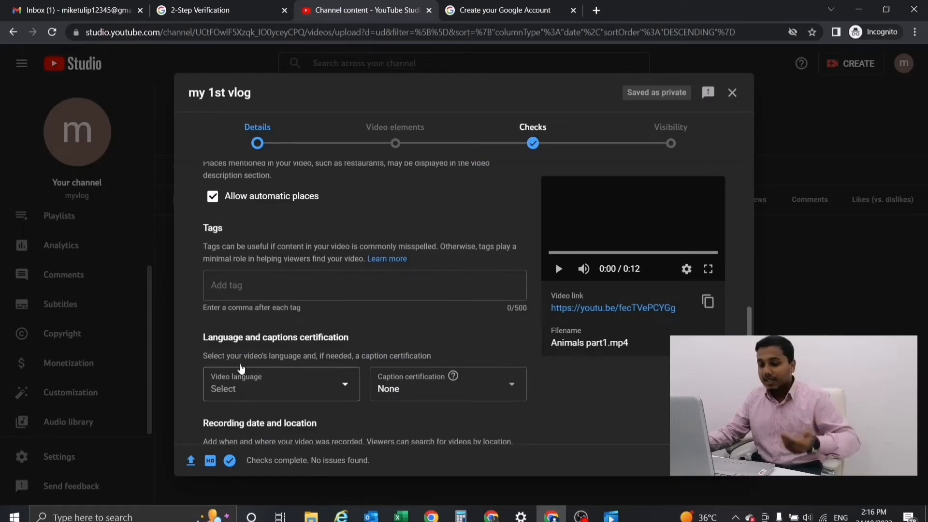
click(226, 295)
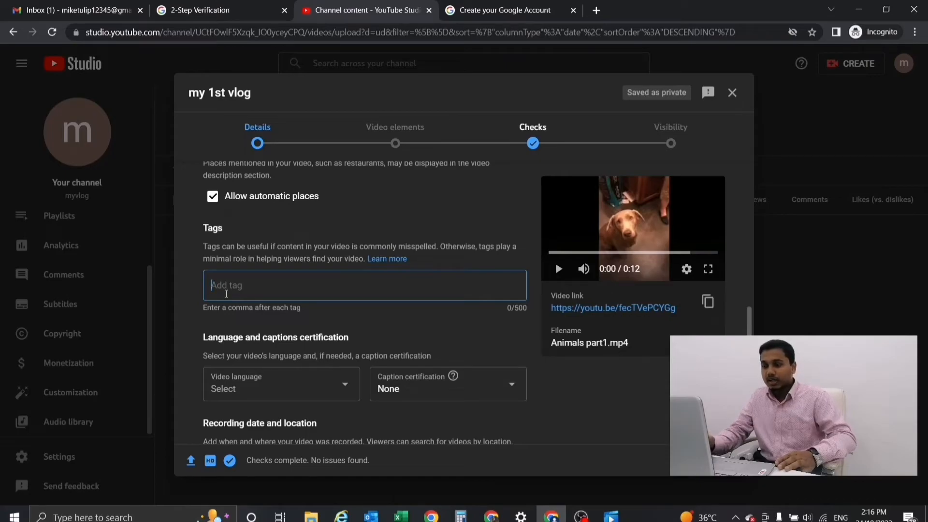
text(funny)
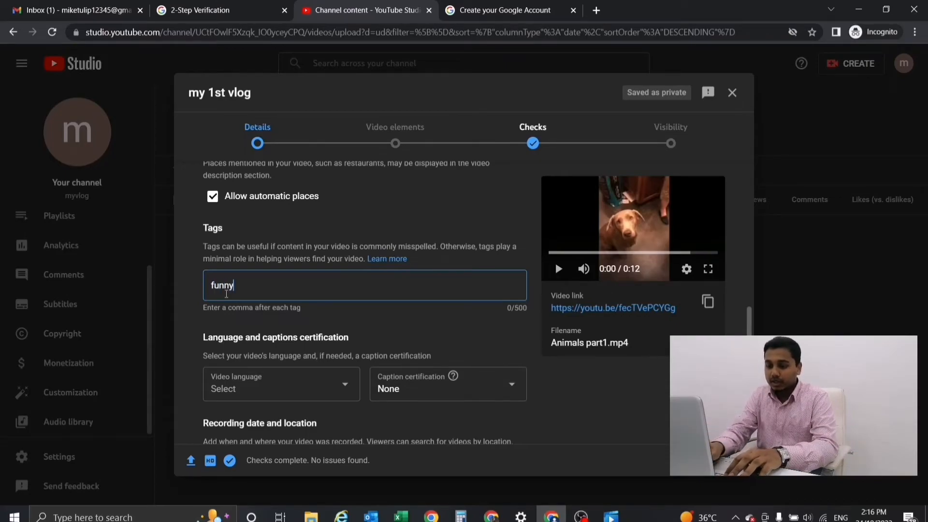
text( pets,)
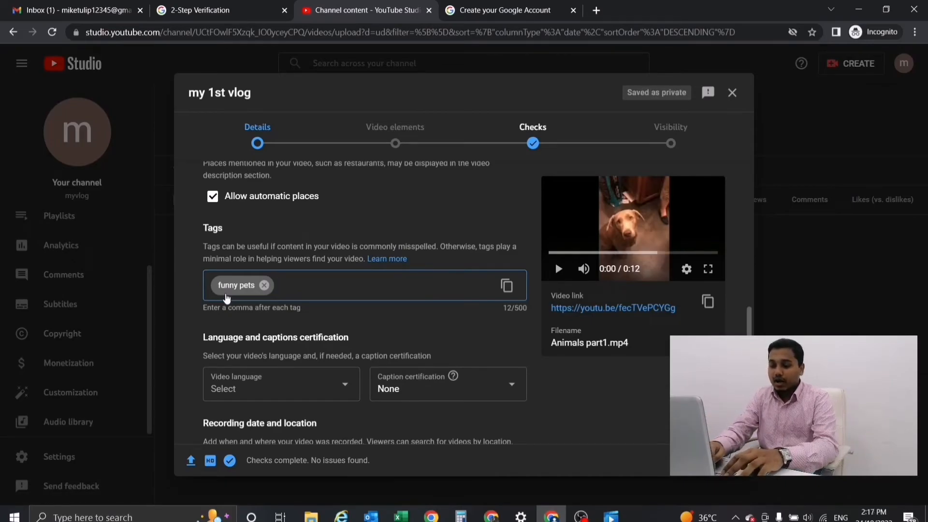
- Add "funny animal video compilation" as another tag for the video
text(funy)
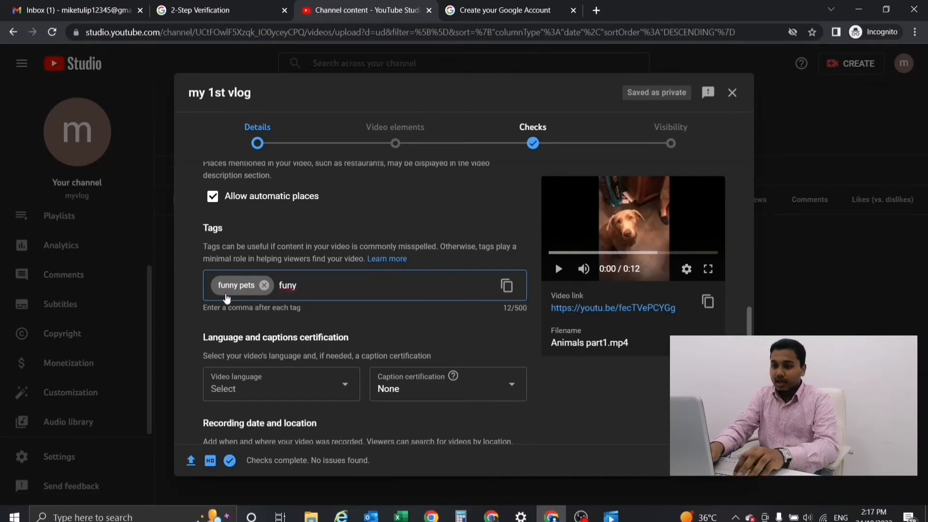
key(BackSpace)
text(nu)
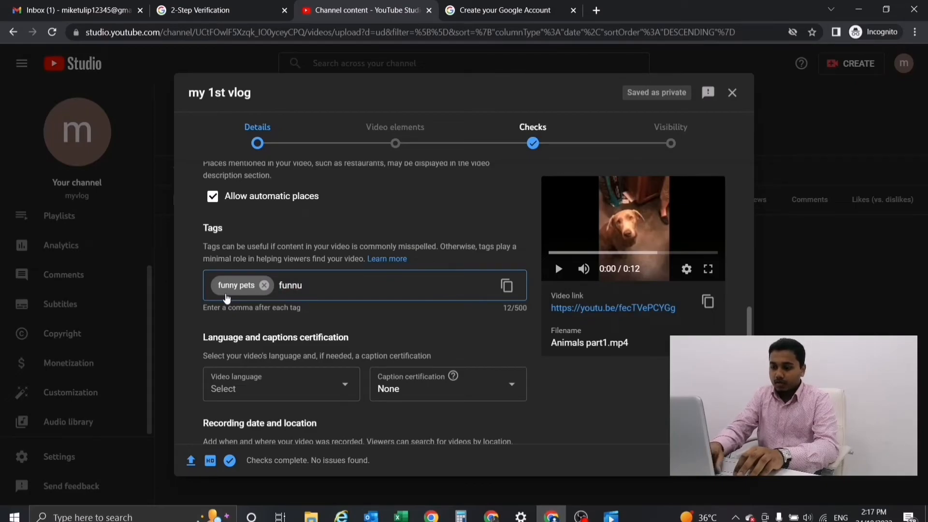
key(BackSpace)
text(y animal vi)
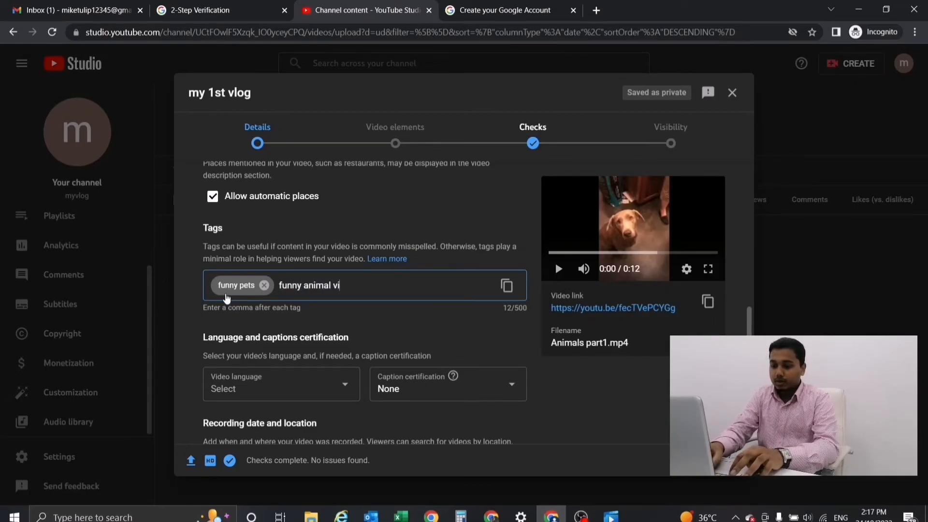
text(deo compilati)
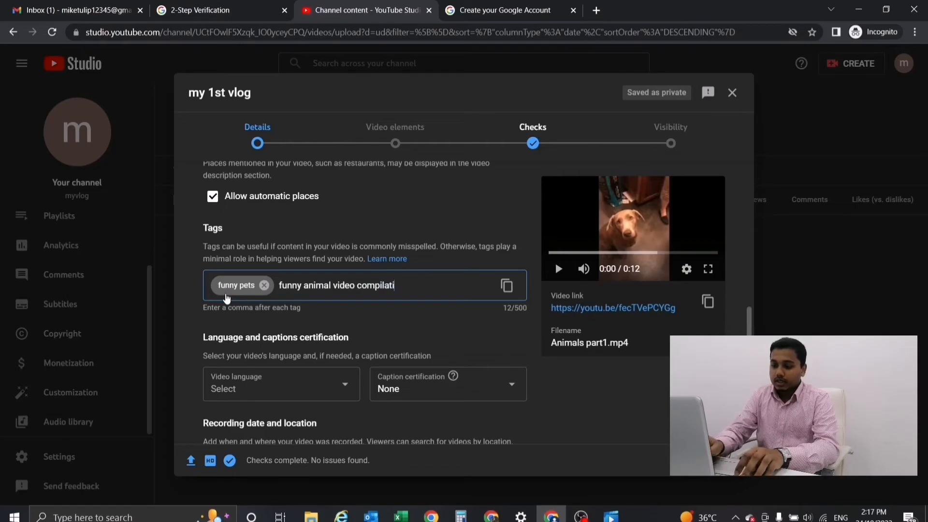
text(on,)
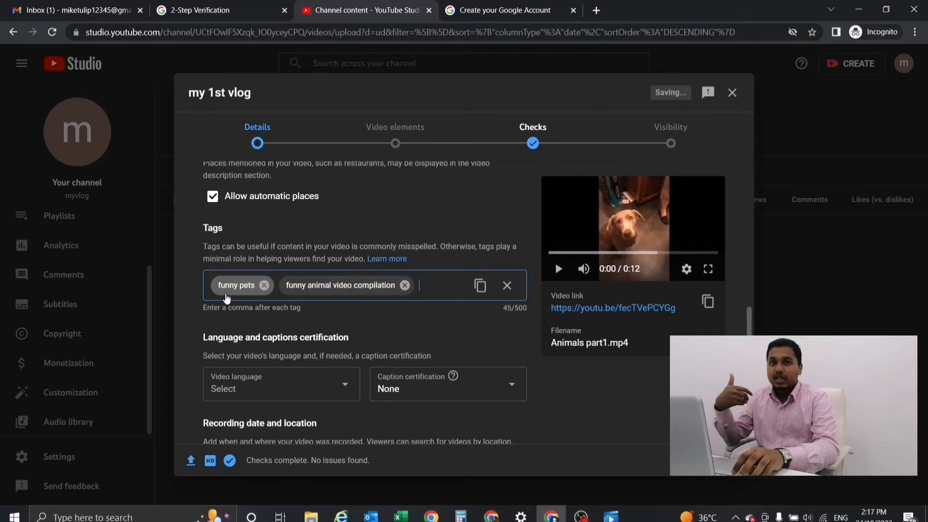